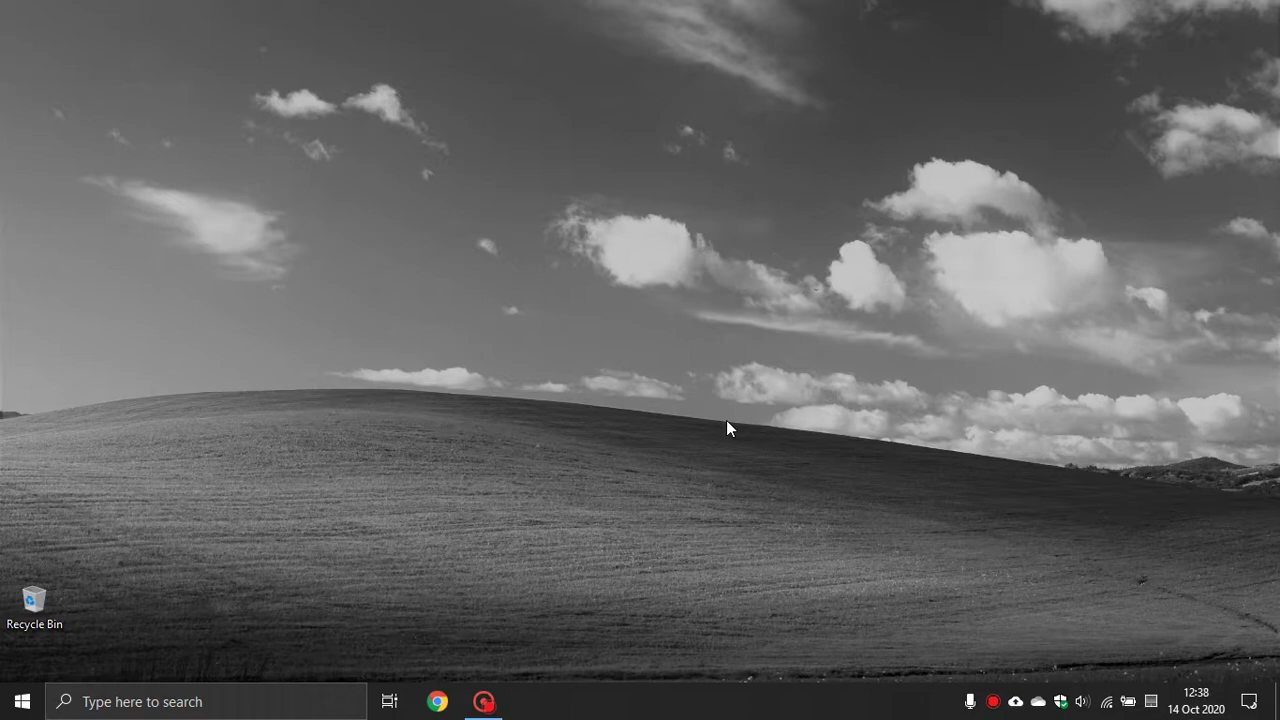
Search 'sys' to launch System Configuration and switch to its Boot tab.
{"action": "left_click", "coordinate": [290, 703]}
{"action": "type", "text": "sys"}
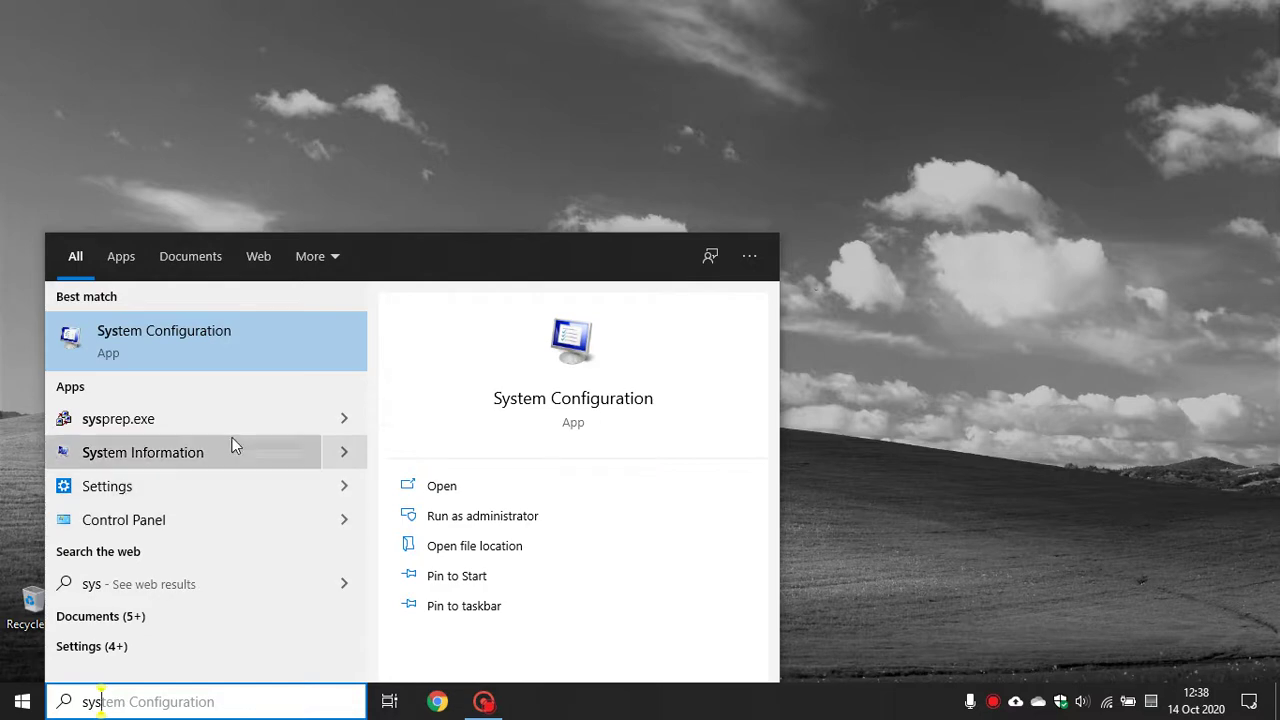
{"action": "left_click", "coordinate": [220, 339]}
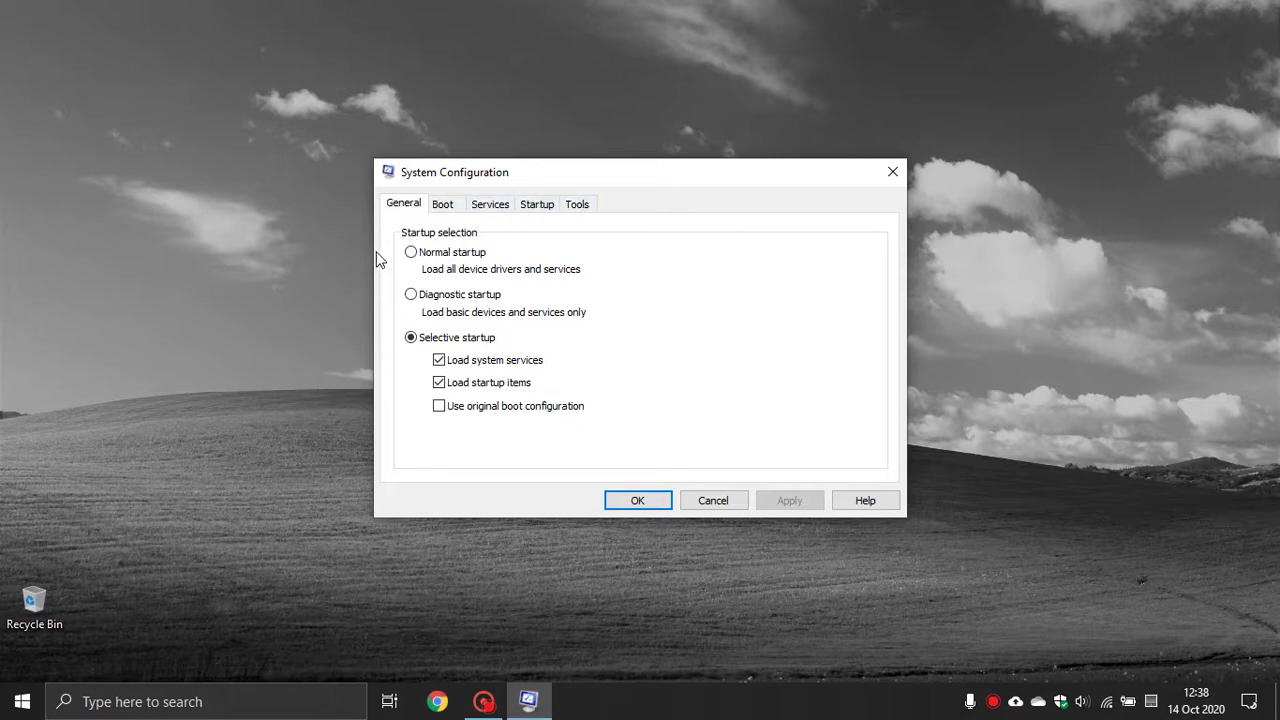
{"action": "left_click", "coordinate": [446, 207]}
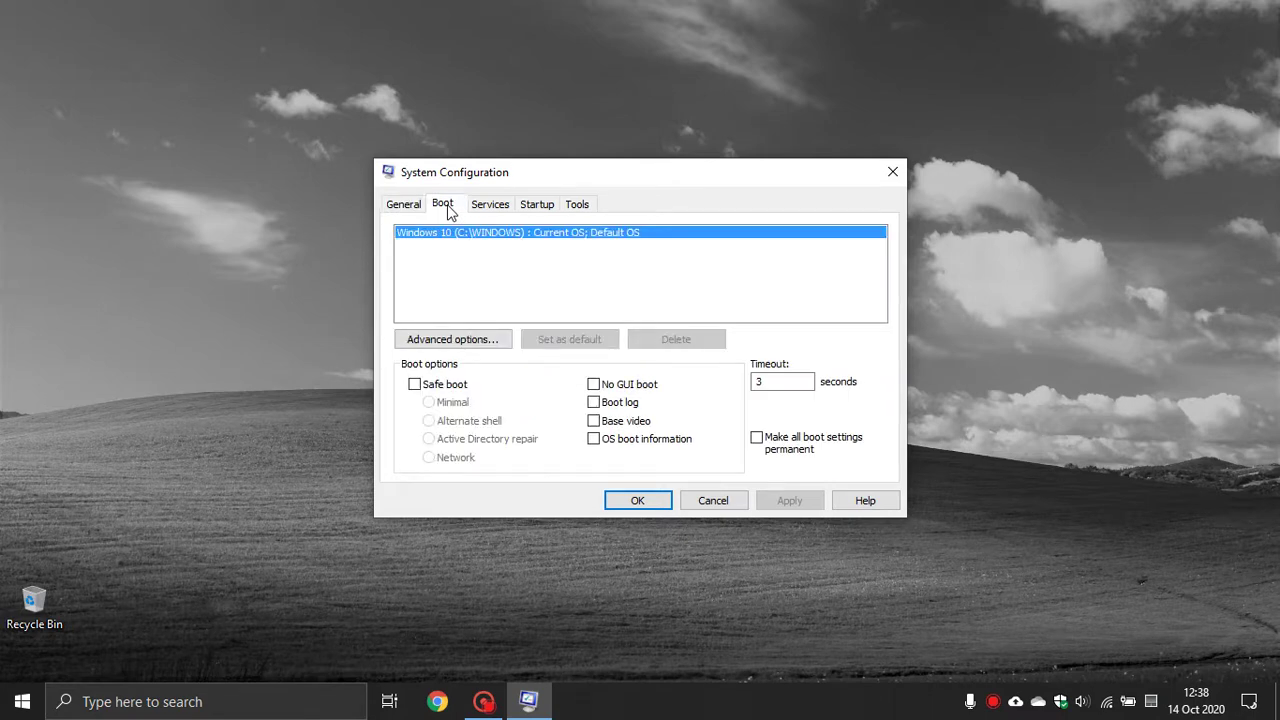
Open Advanced boot options and keep Number of processors enabled at 4.
{"action": "left_click", "coordinate": [452, 340]}
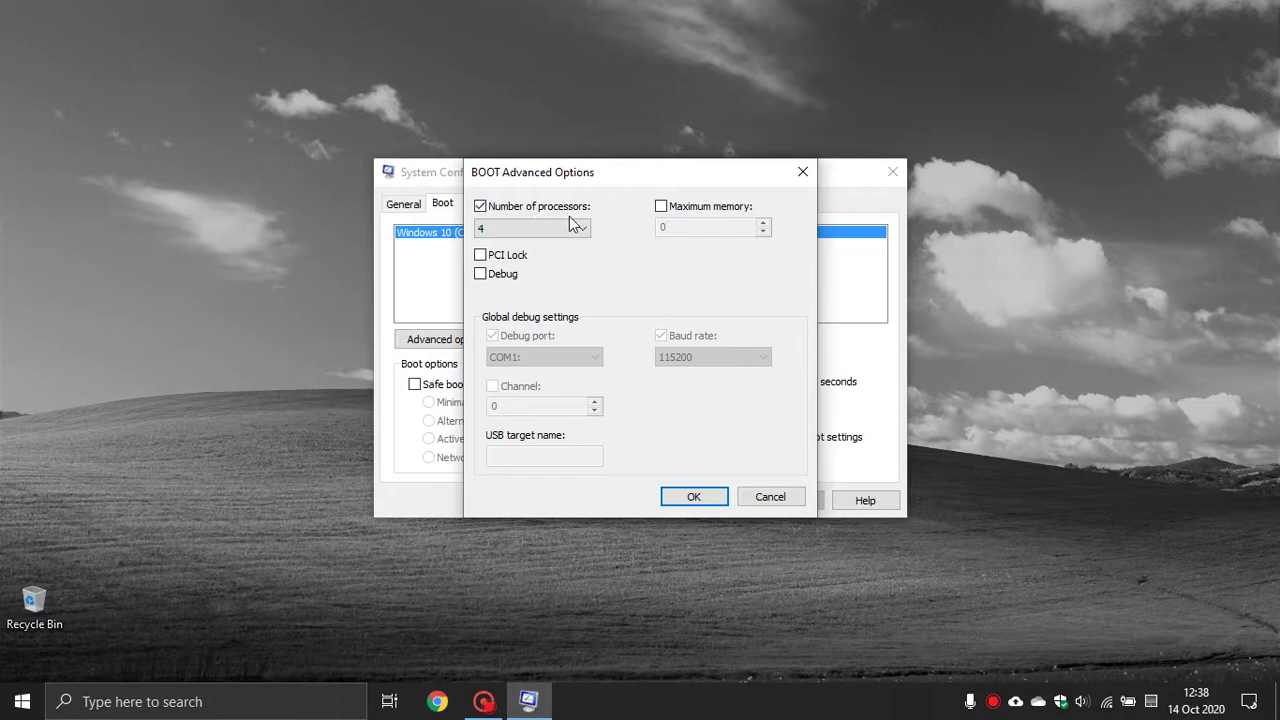
{"action": "left_click", "coordinate": [519, 231]}
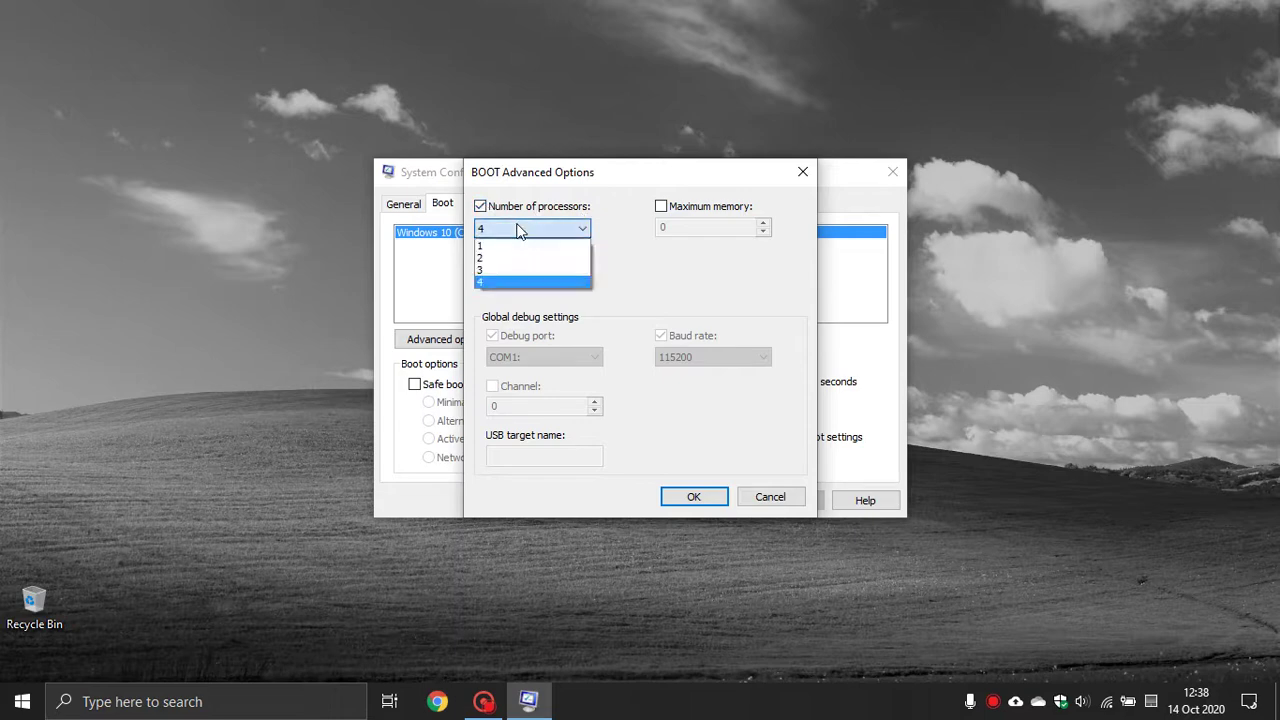
{"action": "left_click", "coordinate": [524, 285]}
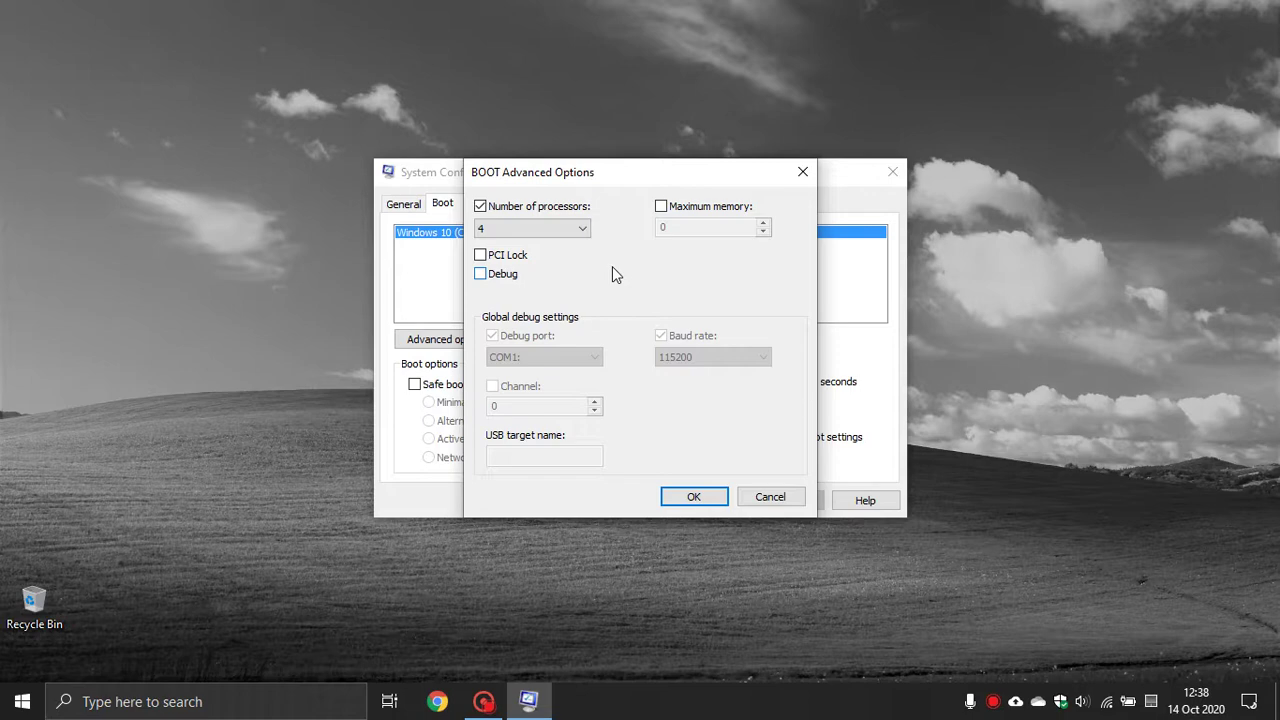
{"action": "left_click", "coordinate": [480, 207]}
{"action": "left_click", "coordinate": [481, 208]}
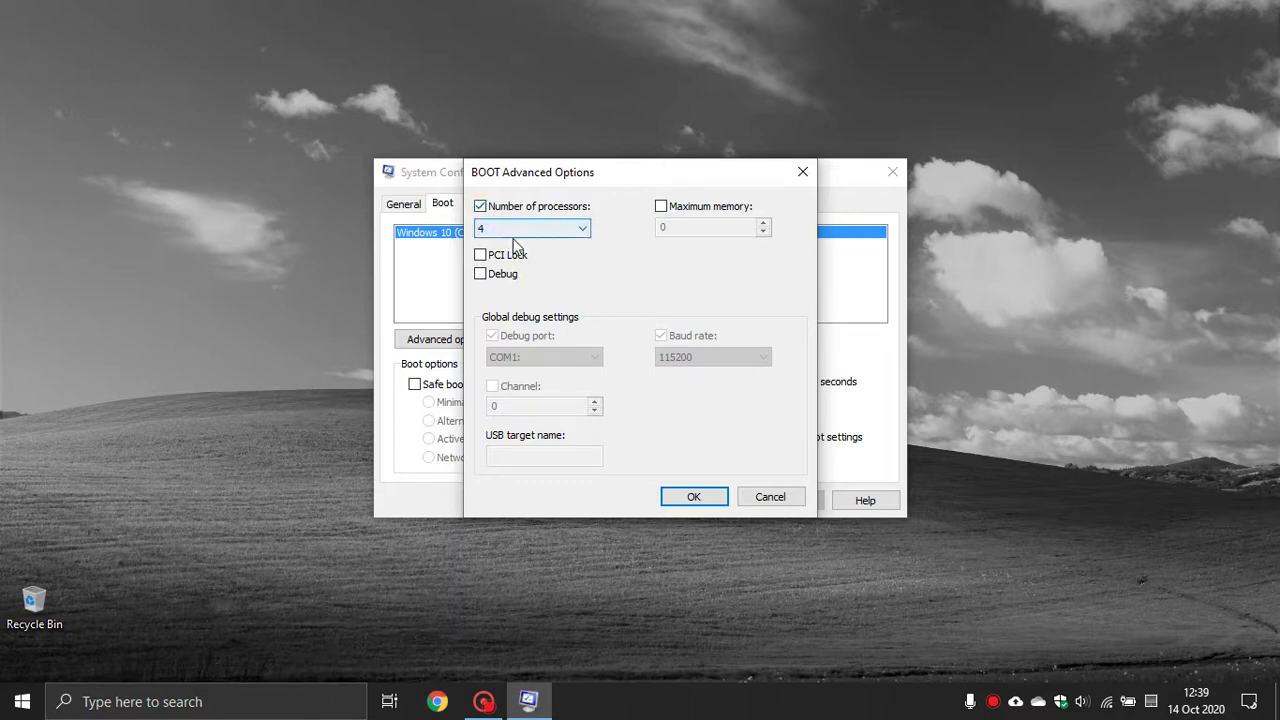
{"action": "left_click", "coordinate": [511, 228]}
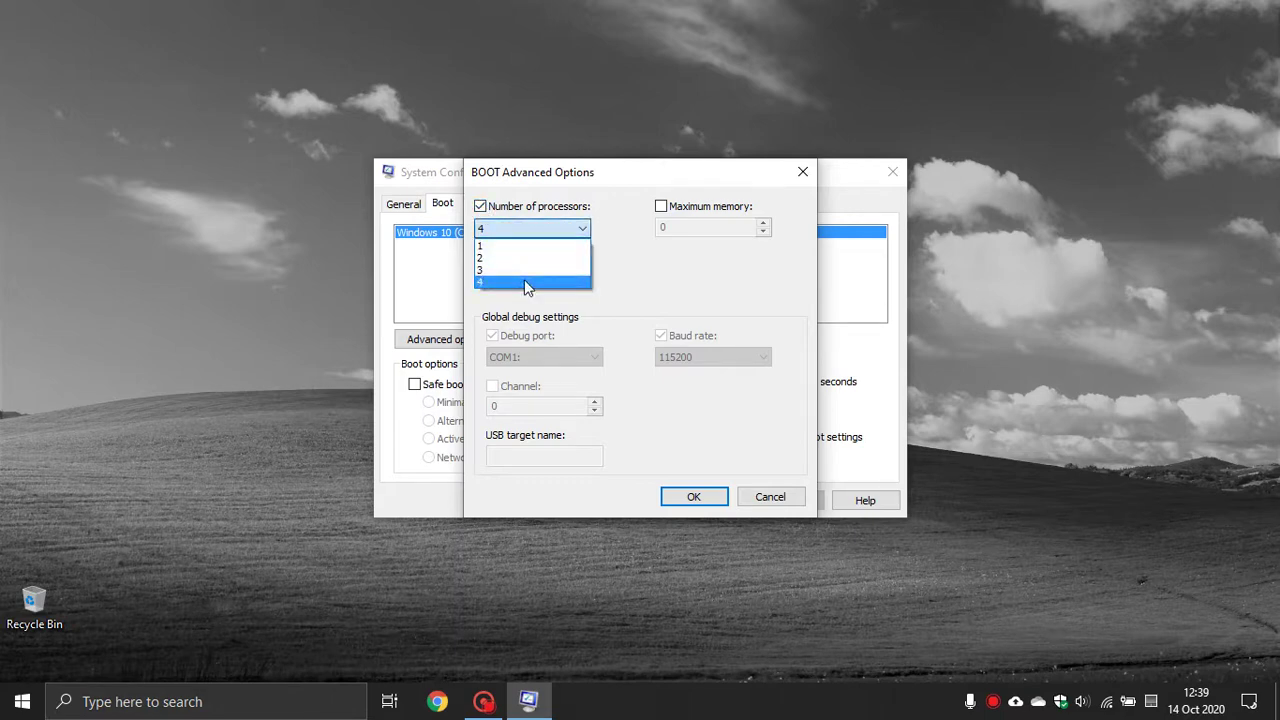
{"action": "left_click", "coordinate": [525, 283]}
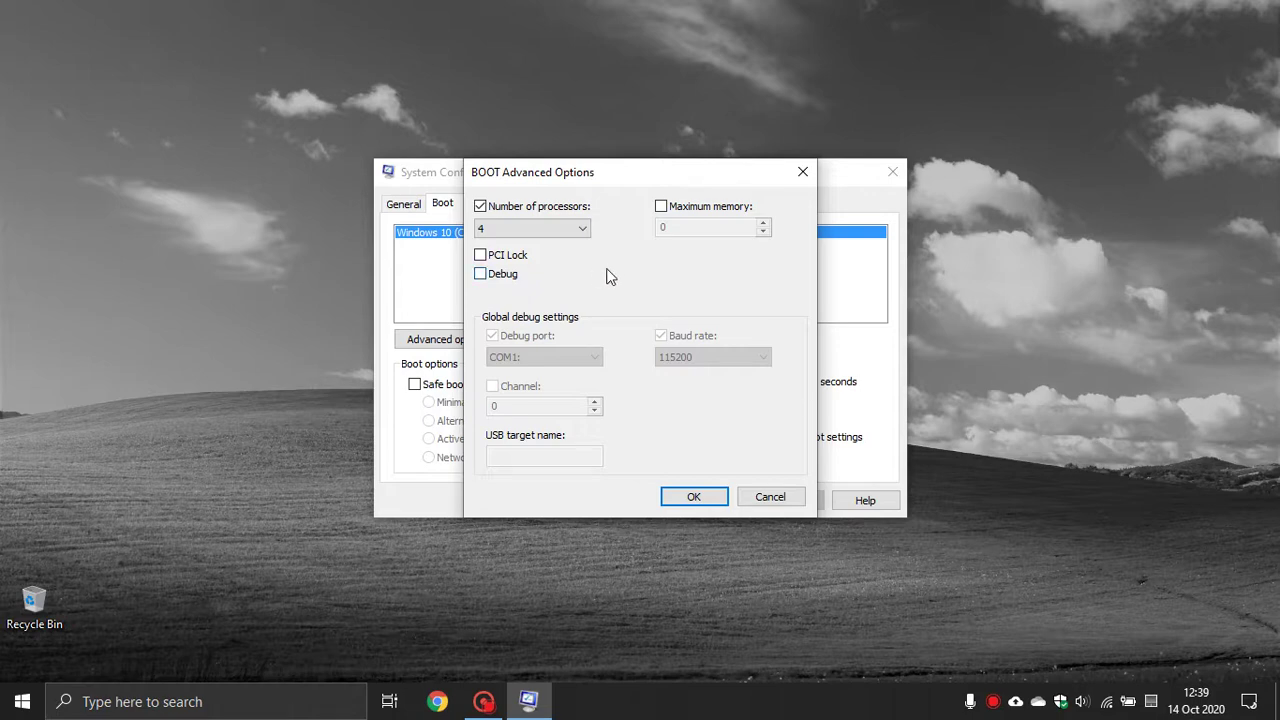
{"action": "left_click", "coordinate": [661, 207]}
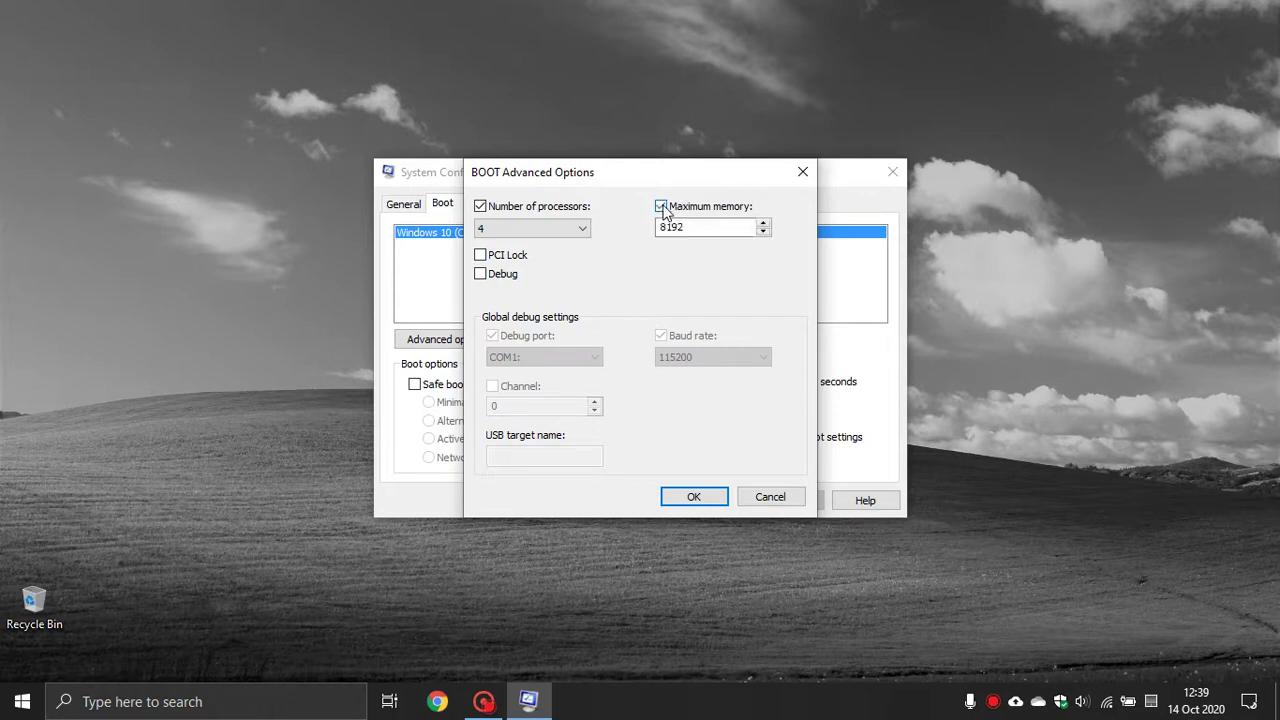
{"action": "left_click", "coordinate": [764, 233]}
{"action": "left_click", "coordinate": [764, 233]}
{"action": "left_click", "coordinate": [764, 233]}
{"action": "left_click", "coordinate": [764, 233]}
{"action": "left_click", "coordinate": [764, 233]}
{"action": "left_click", "coordinate": [764, 233]}
{"action": "left_click", "coordinate": [764, 233]}
{"action": "left_click", "coordinate": [764, 233]}
{"action": "left_click", "coordinate": [764, 223]}
{"action": "left_click", "coordinate": [764, 223]}
{"action": "left_click", "coordinate": [764, 223]}
{"action": "left_click", "coordinate": [764, 223]}
{"action": "left_click", "coordinate": [764, 223]}
{"action": "left_click", "coordinate": [764, 223]}
{"action": "left_click", "coordinate": [764, 223]}
{"action": "left_click", "coordinate": [765, 224]}
{"action": "left_click", "coordinate": [764, 233]}
{"action": "left_click", "coordinate": [764, 233]}
{"action": "left_click", "coordinate": [764, 233]}
{"action": "left_click", "coordinate": [764, 233]}
{"action": "left_click", "coordinate": [764, 233]}
{"action": "left_click", "coordinate": [764, 233]}
{"action": "left_click", "coordinate": [764, 233]}
{"action": "left_click", "coordinate": [764, 233]}
{"action": "left_click_drag", "start_coordinate": [764, 232], "coordinate": [764, 226]}
{"action": "left_click", "coordinate": [764, 226]}
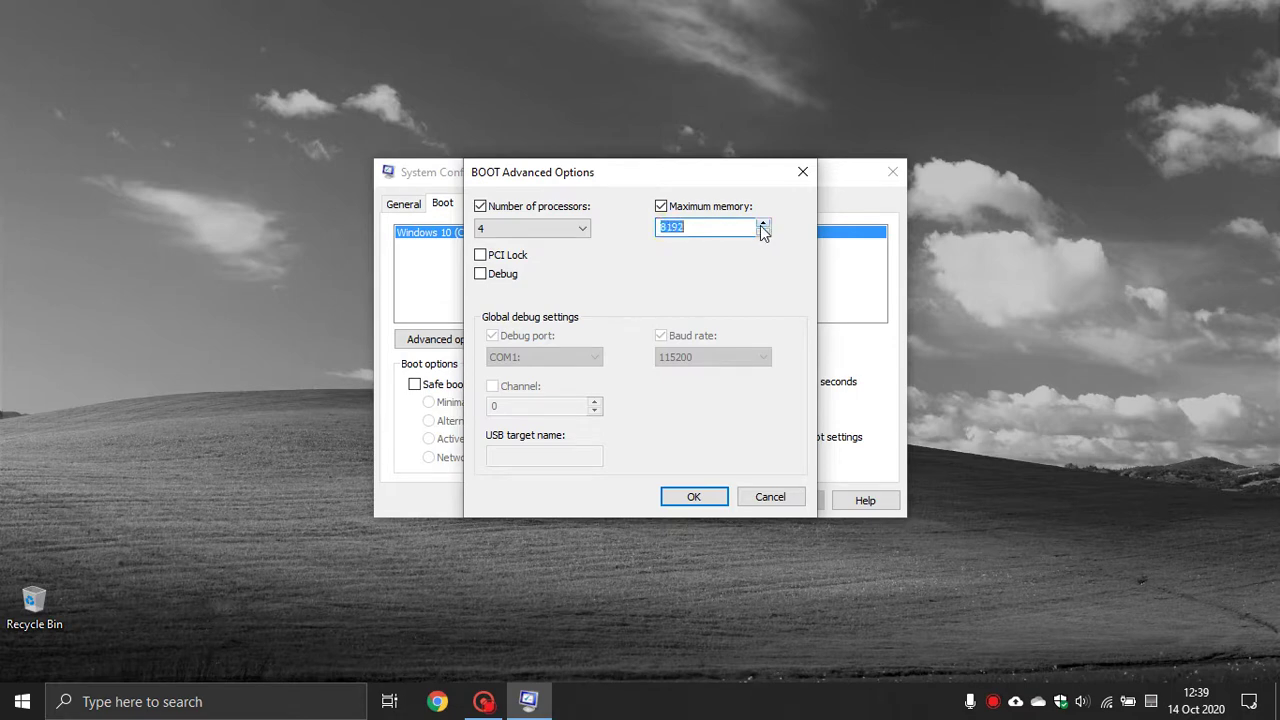
{"action": "left_click", "coordinate": [661, 207]}
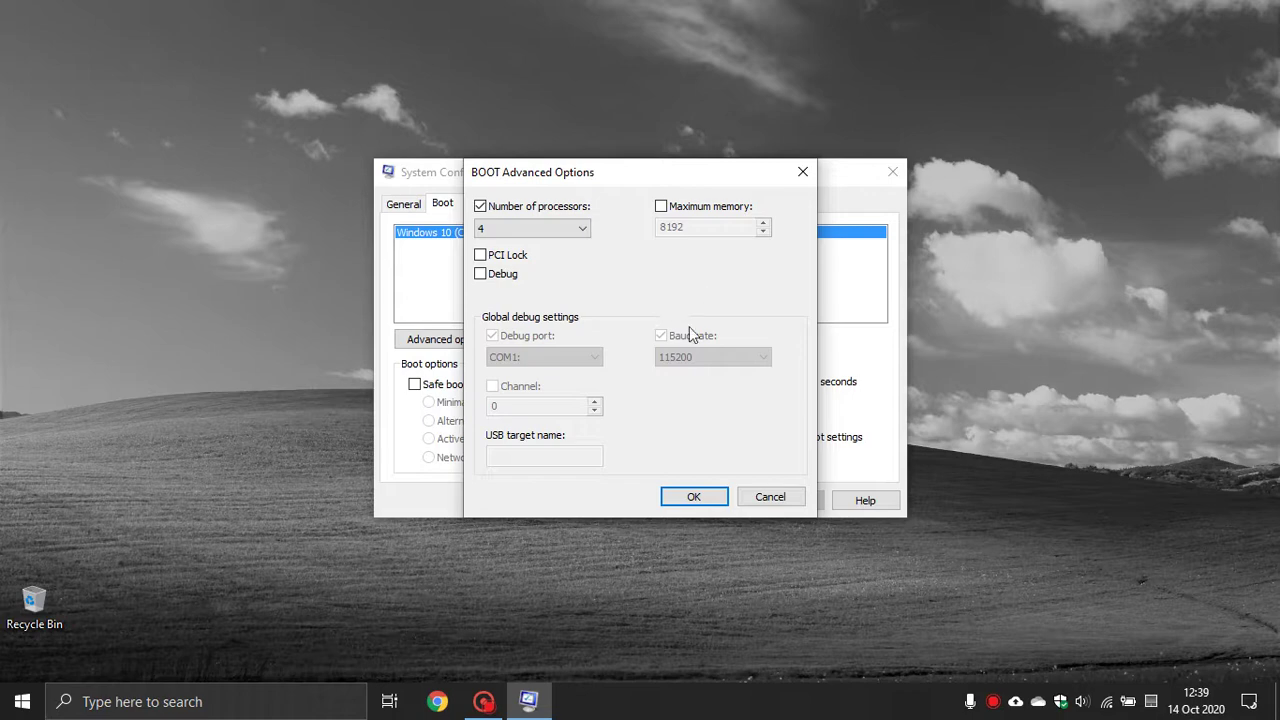
Confirm the advanced options, select the 3-second boot timeout, and move to Services.
{"action": "left_click", "coordinate": [691, 500]}
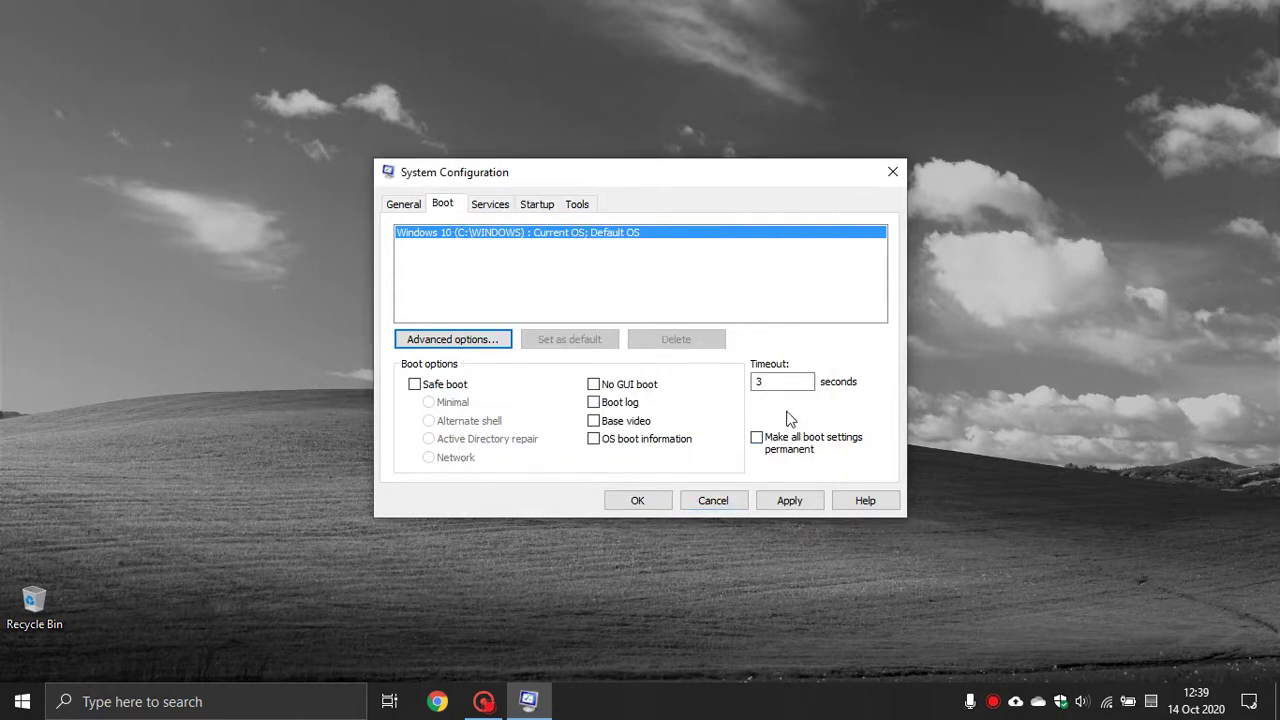
{"action": "left_click", "coordinate": [762, 382]}
{"action": "left_click", "coordinate": [484, 206]}
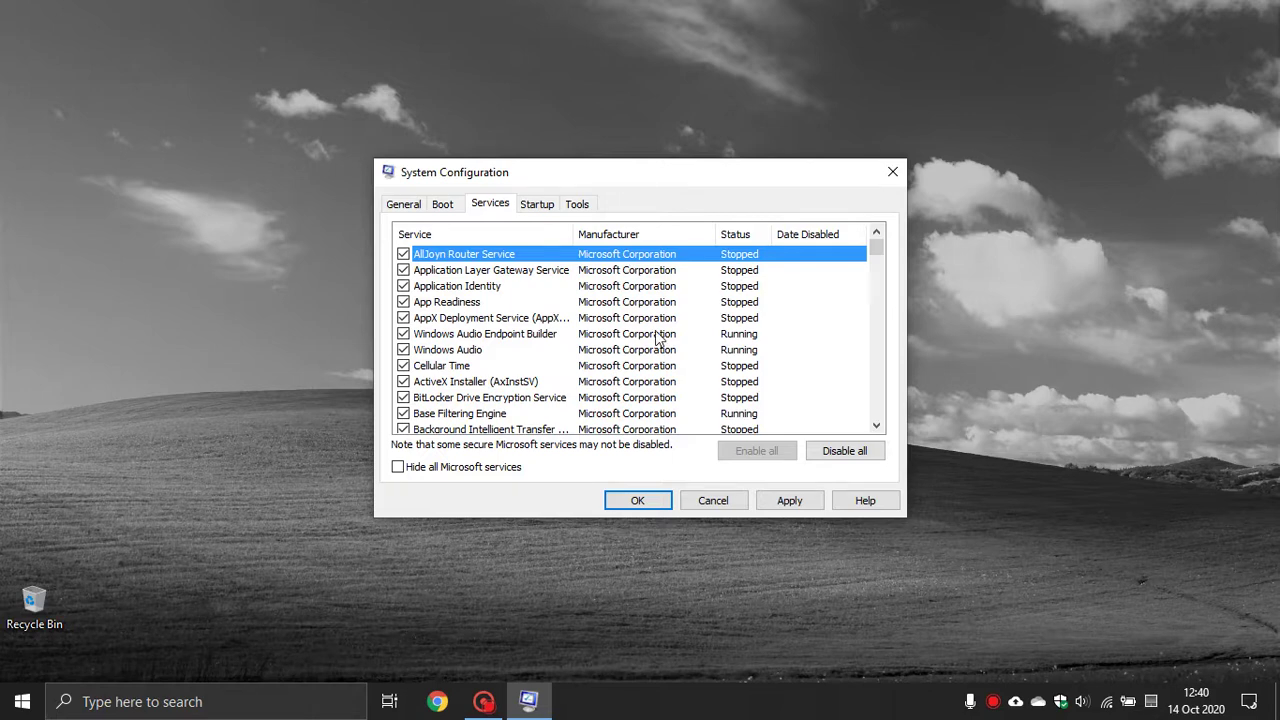
Hide all Microsoft services, apply a Malwarebytes Service toggle, re-enable it, and go to Startup.
{"action": "left_click", "coordinate": [398, 469]}
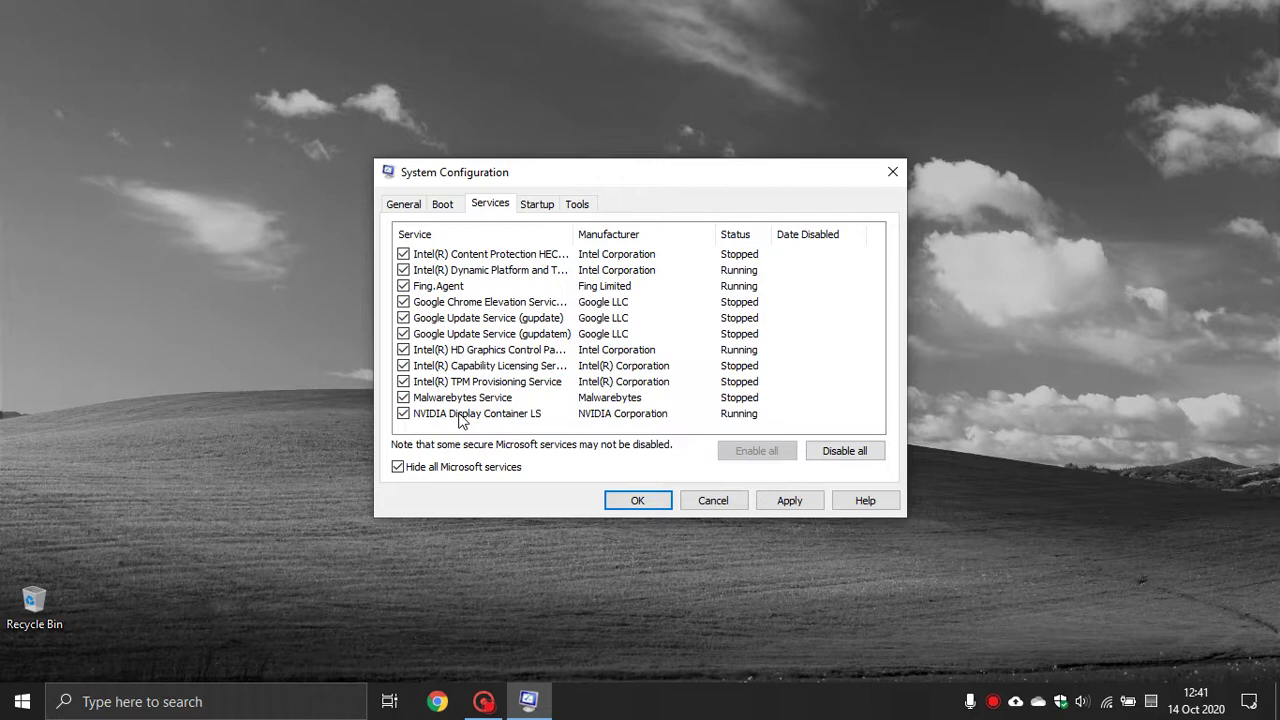
{"action": "left_click", "coordinate": [403, 397]}
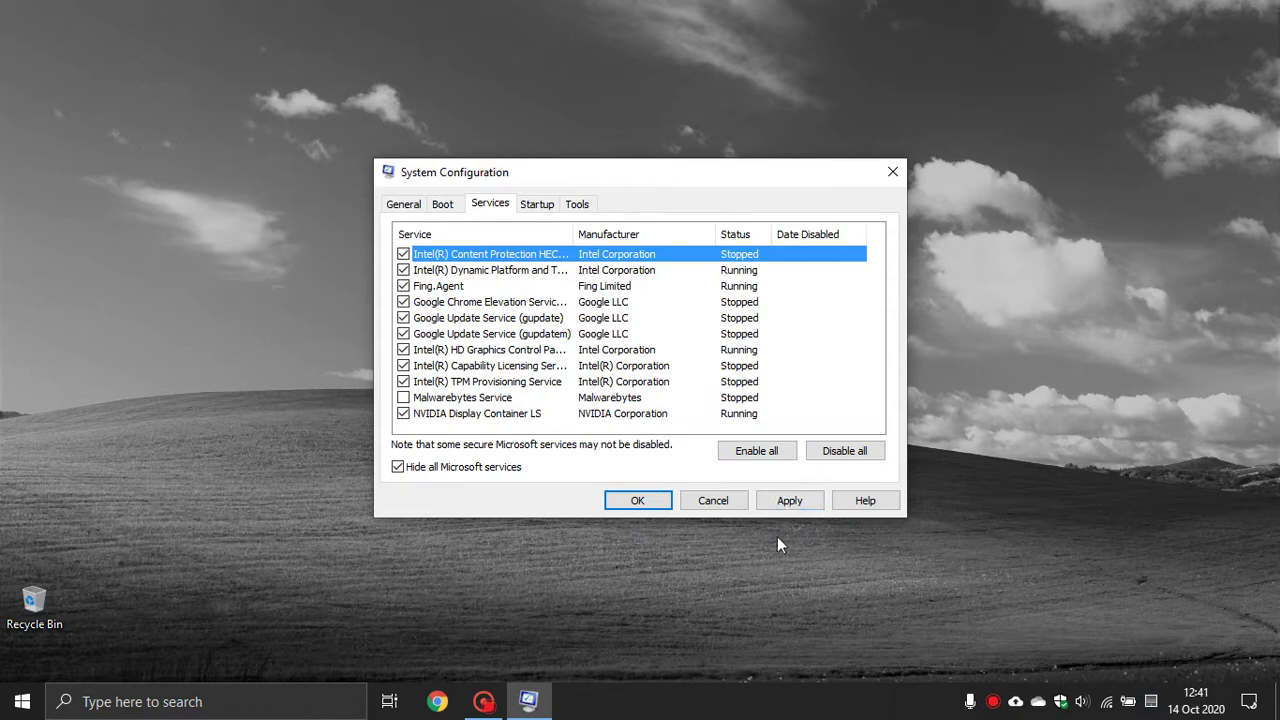
{"action": "left_click", "coordinate": [792, 505]}
{"action": "left_click", "coordinate": [403, 397]}
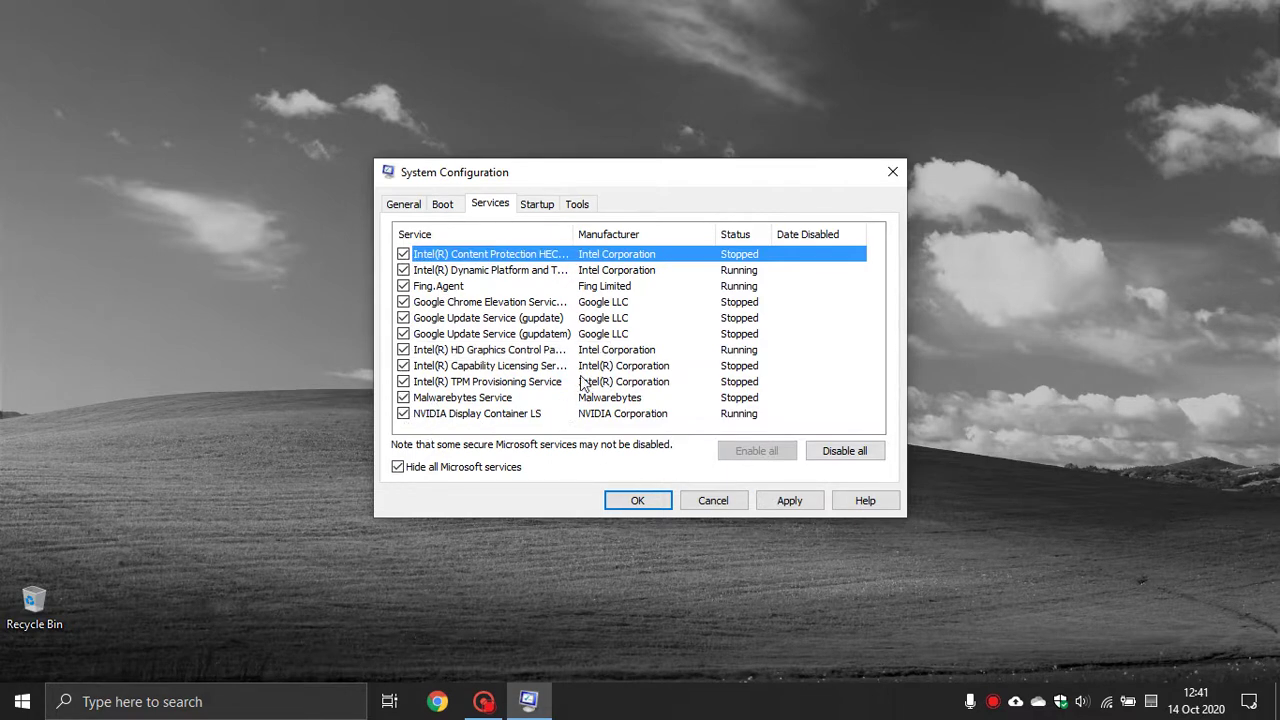
{"action": "left_click", "coordinate": [541, 208]}
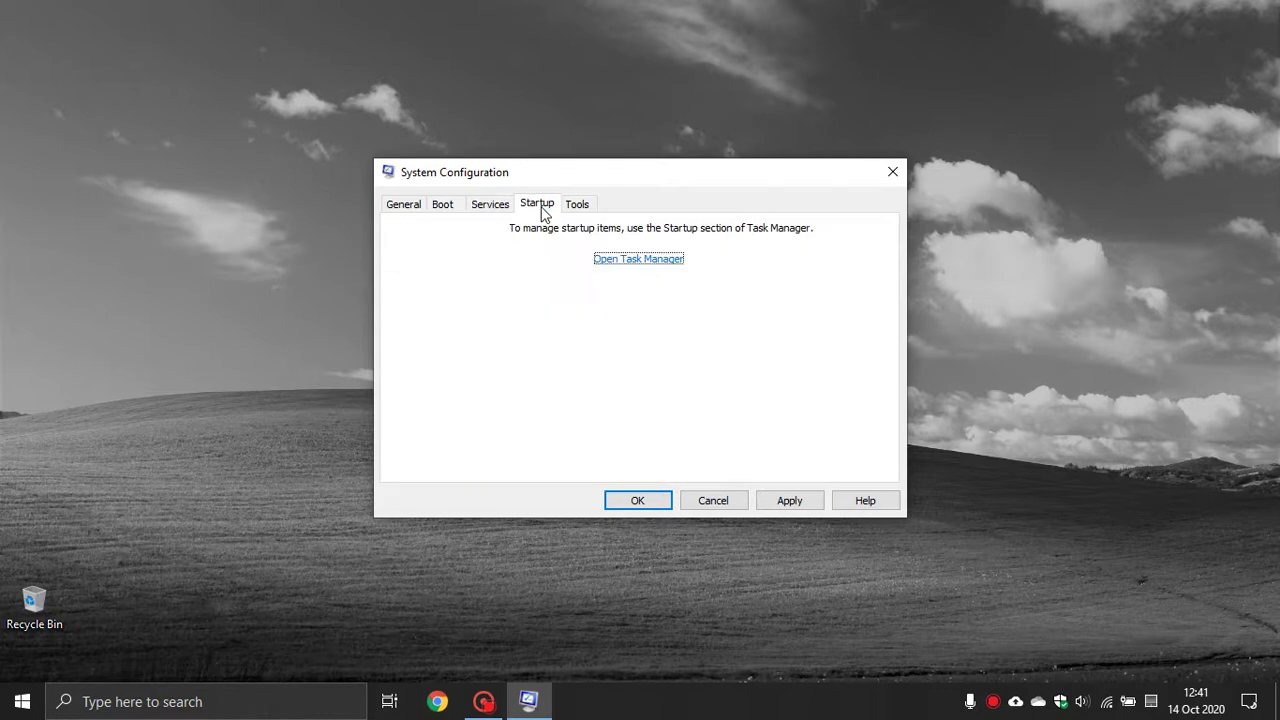
Follow the Startup tab link to Task Manager's startup apps list.
{"action": "left_click", "coordinate": [645, 260]}
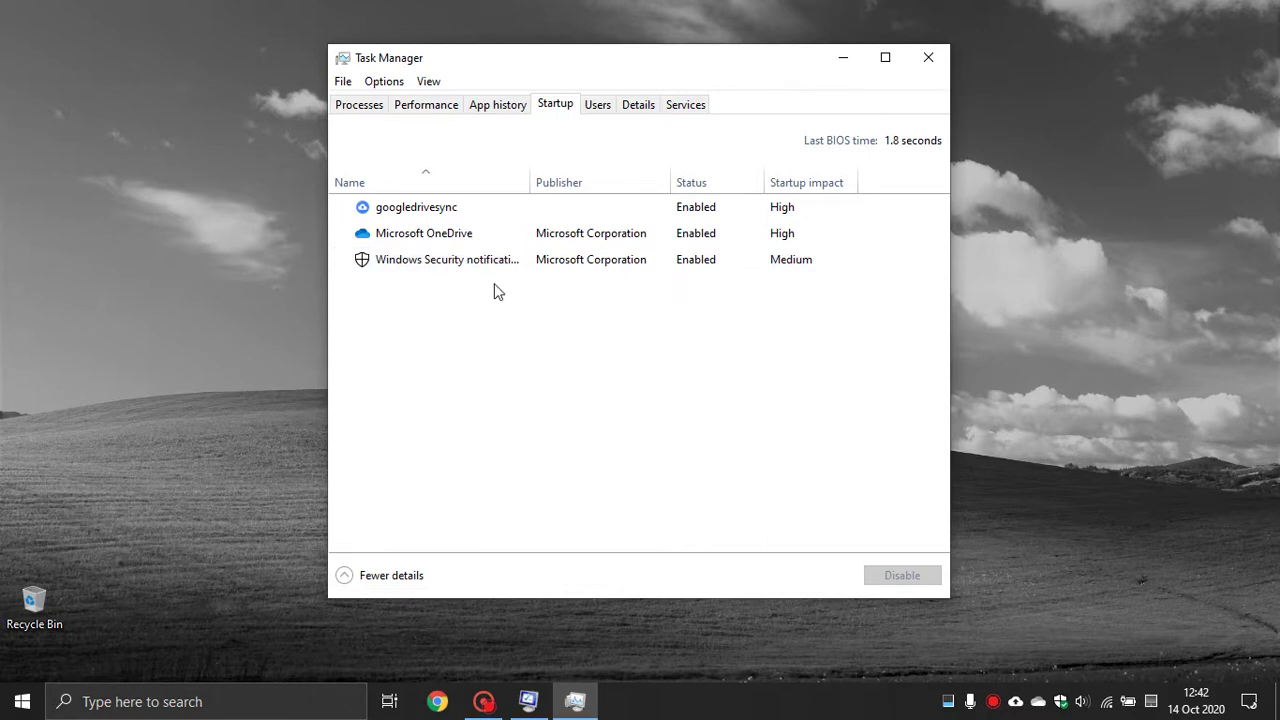
Disable googledrivesync as a startup app and close Task Manager.
{"action": "left_click", "coordinate": [429, 212]}
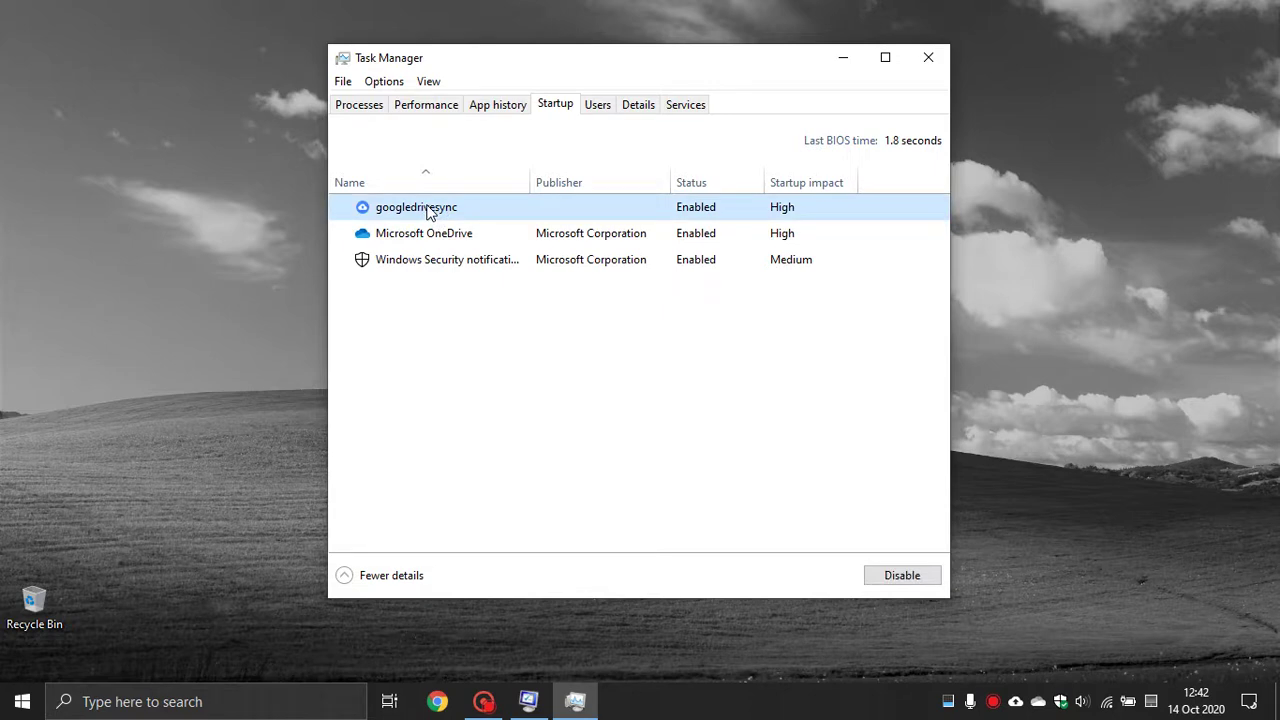
{"action": "left_click", "coordinate": [904, 577]}
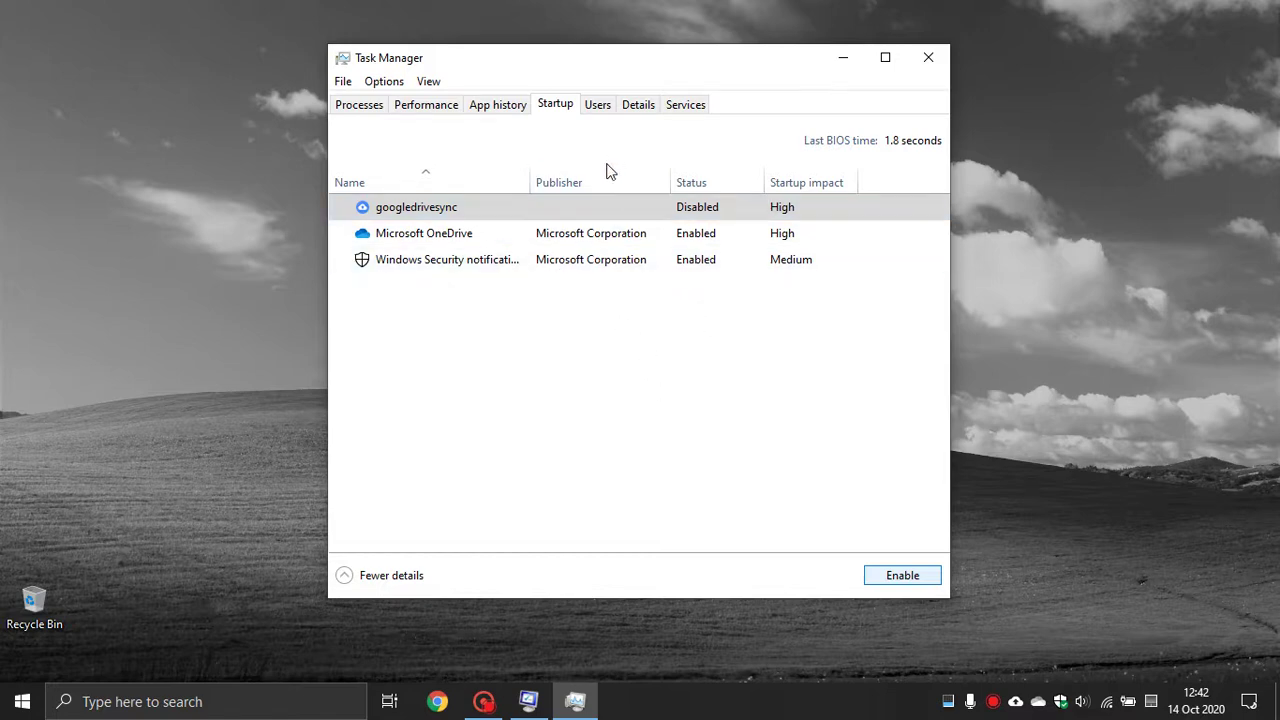
{"action": "left_click", "coordinate": [930, 58]}
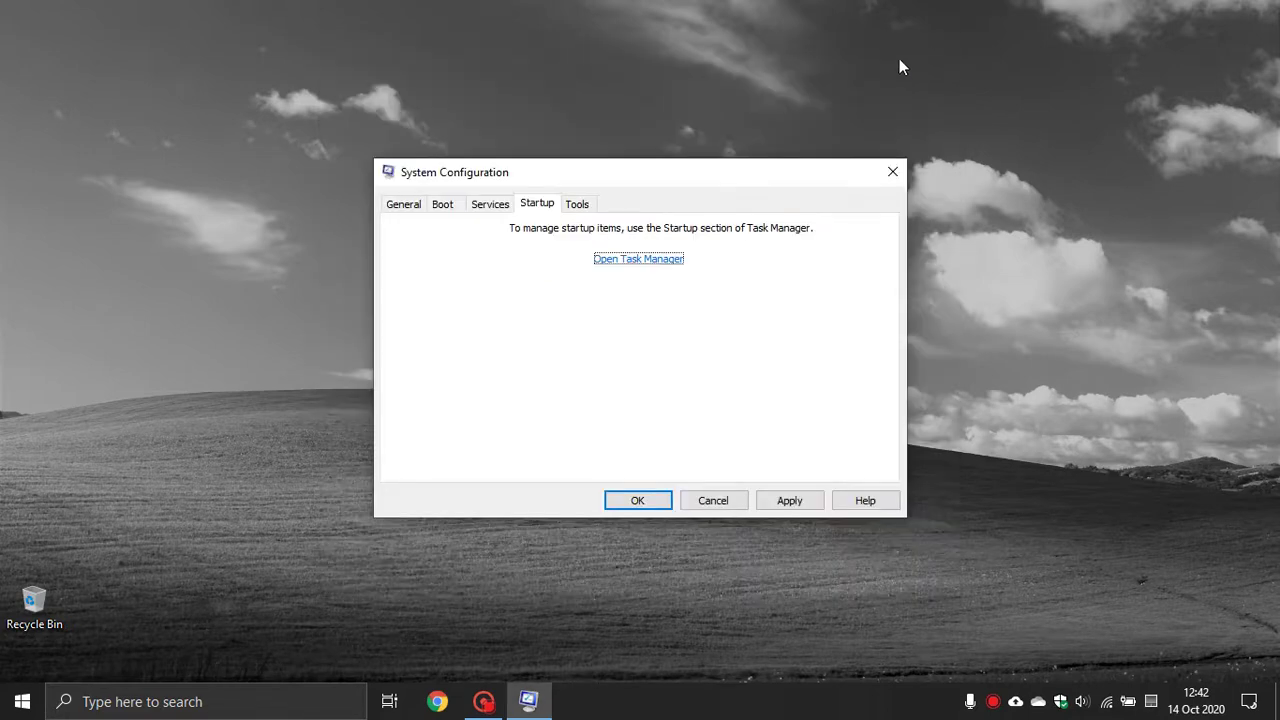
Review the utilities on the Tools tab, then close System Configuration.
{"action": "left_click", "coordinate": [580, 204]}
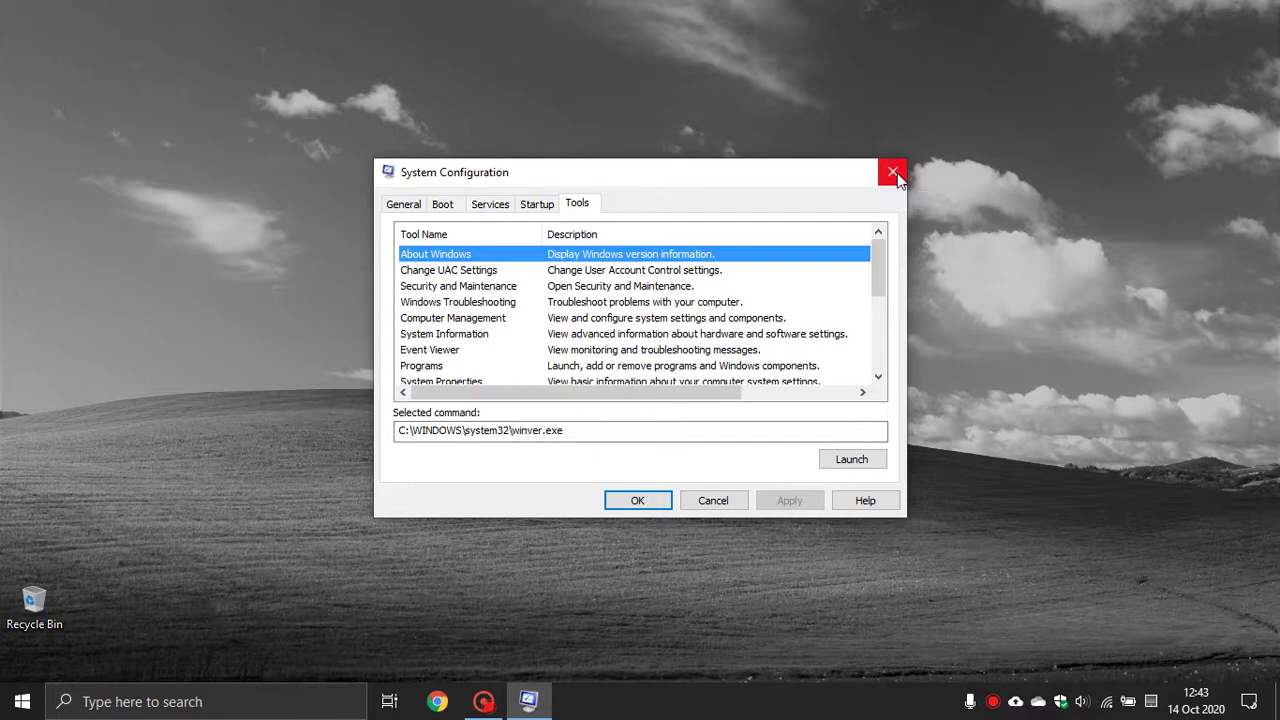
{"action": "left_click", "coordinate": [893, 174]}
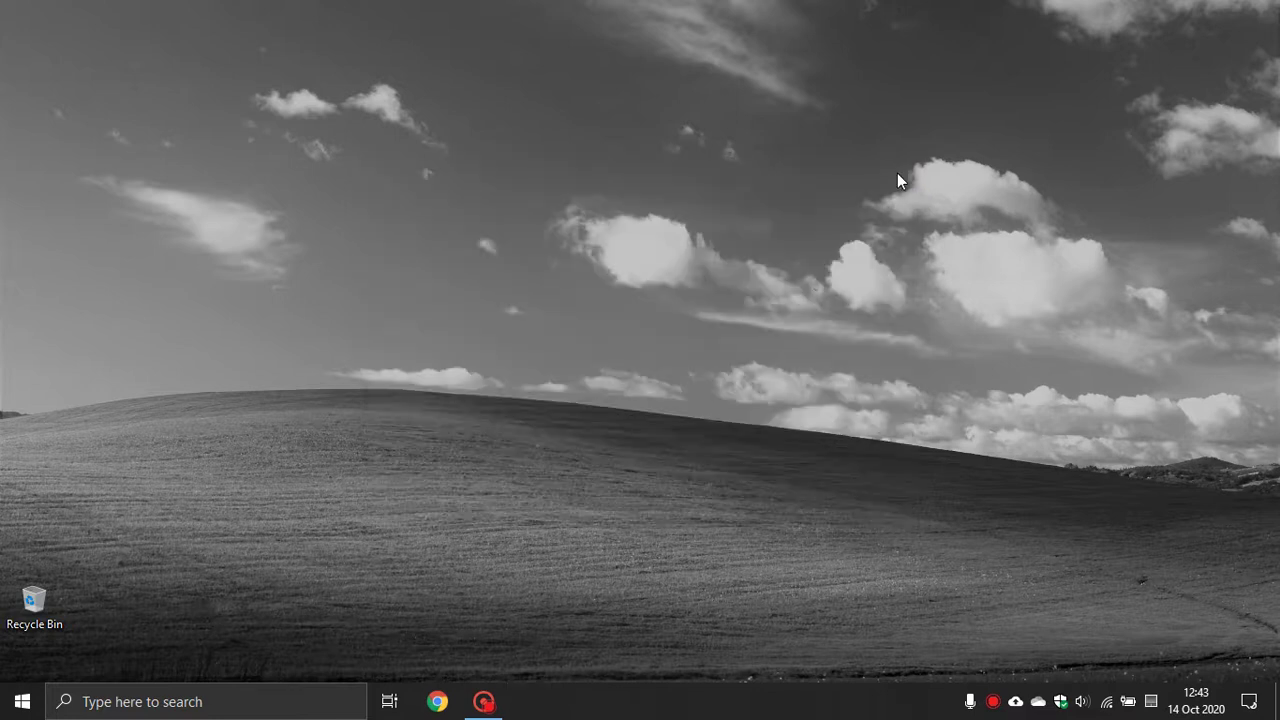